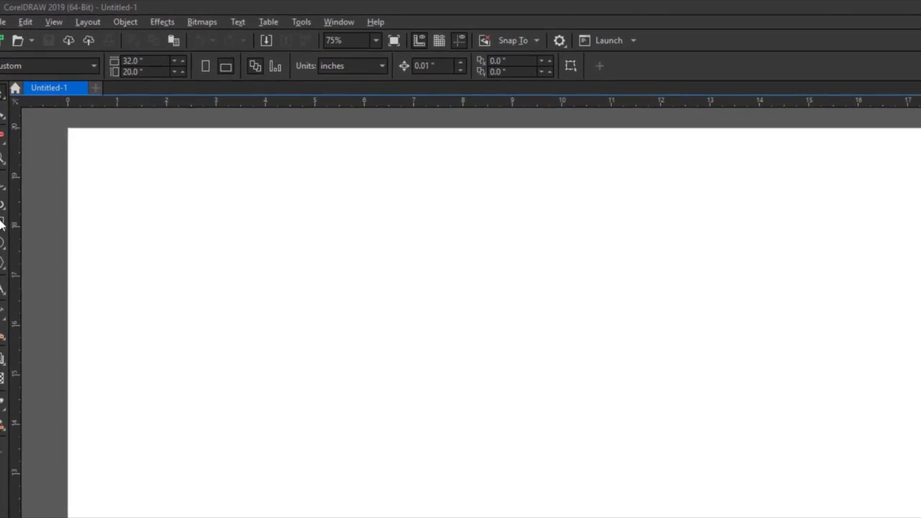
Step: Draw a rectangle near the top-left of the page with the Rectangle tool
click(3, 236)
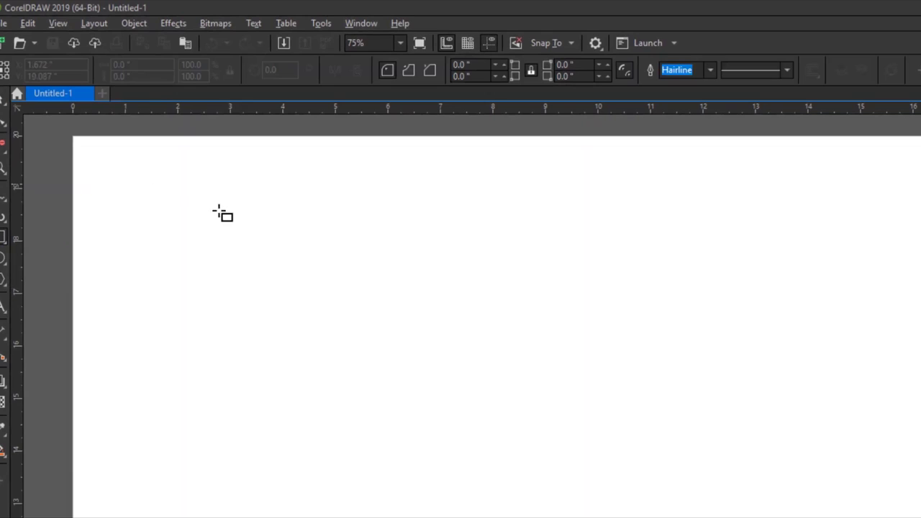
drag(308, 273, 308, 273)
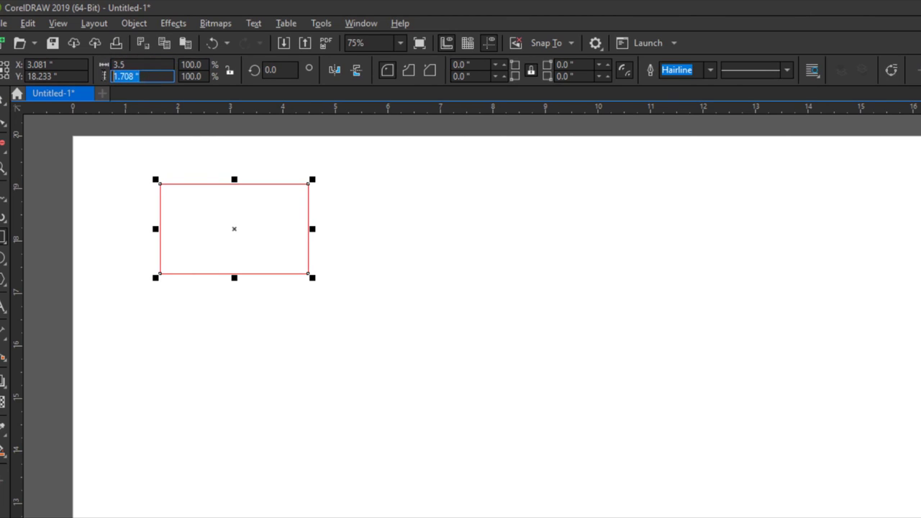
text(2)
Step: Make the rectangle 3.5 × 2 in and duplicate it edge to edge into a row
key(Return)
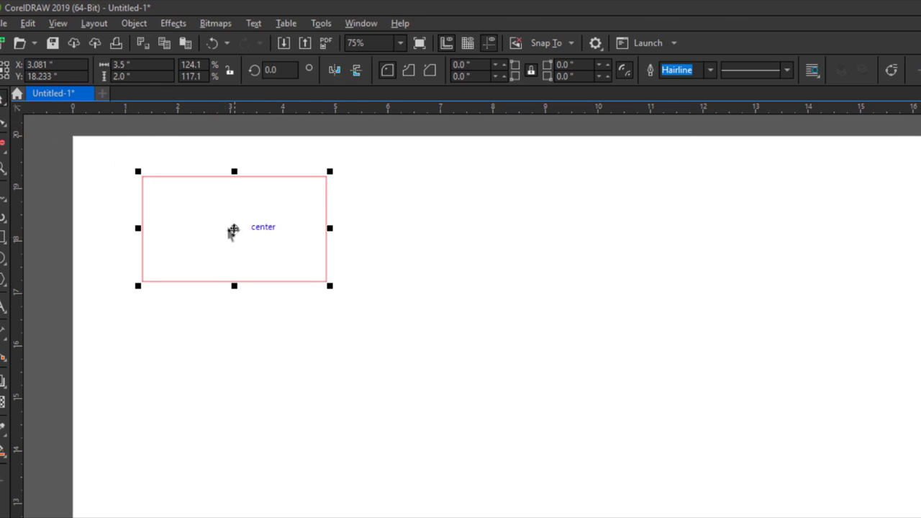
key(ctrl+d)
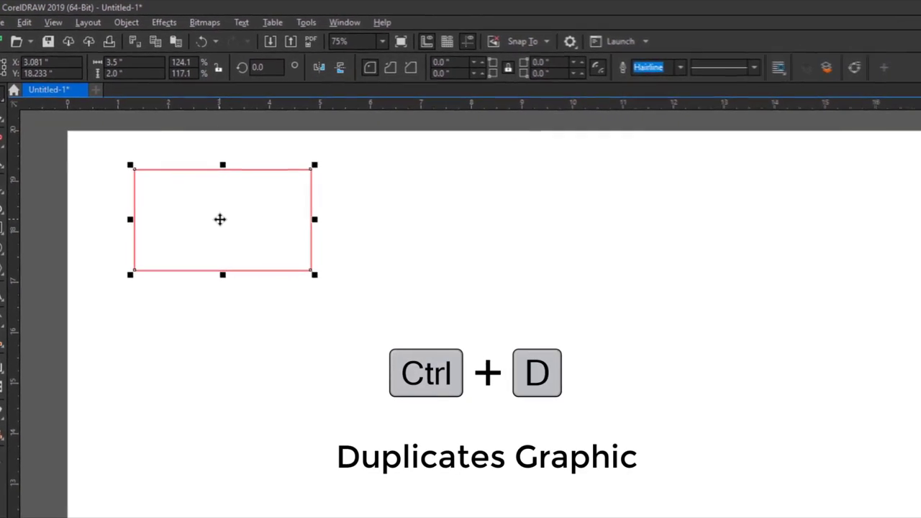
drag(220, 218, 326, 193)
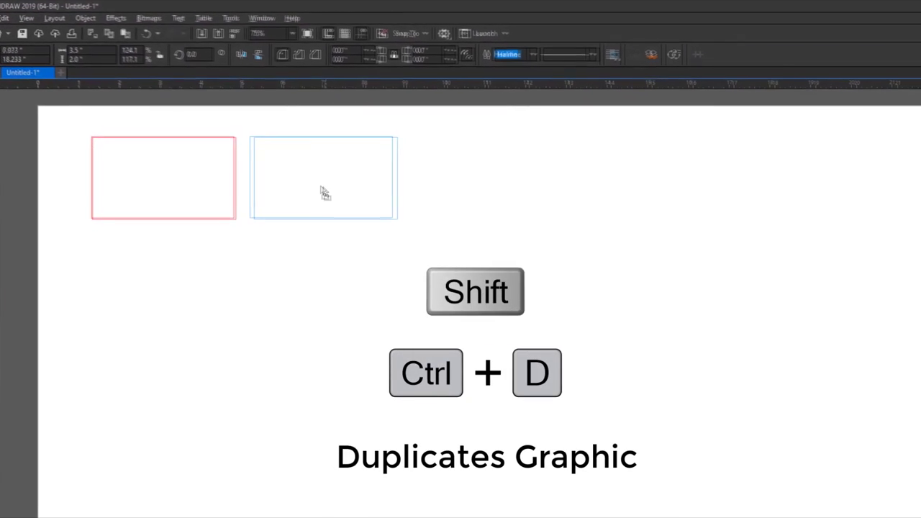
key(ctrl+d)
key(ctrl+d)
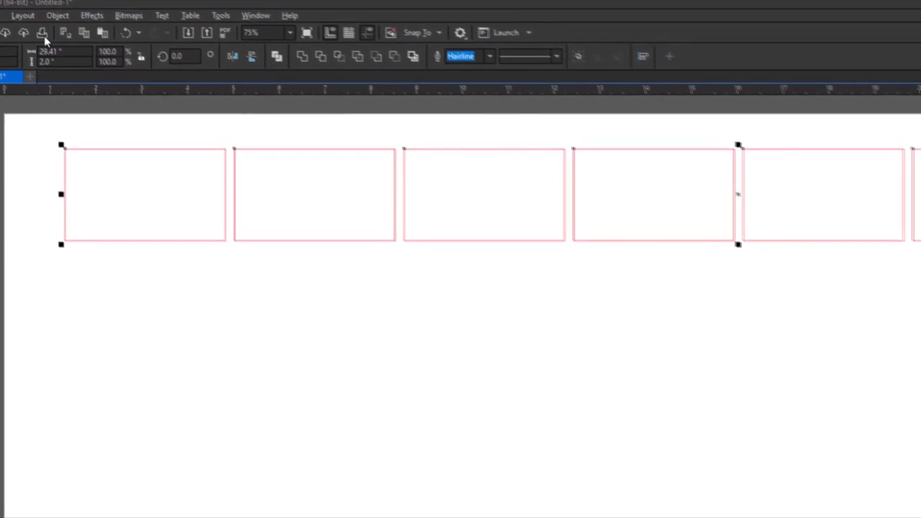
Step: Print to Trotec Engraver v11.2.0 and open its printer properties
click(48, 39)
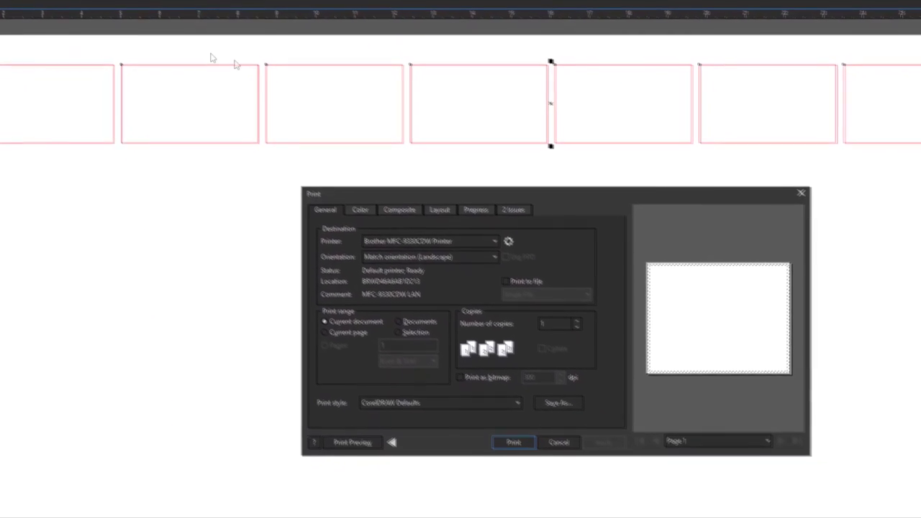
click(460, 233)
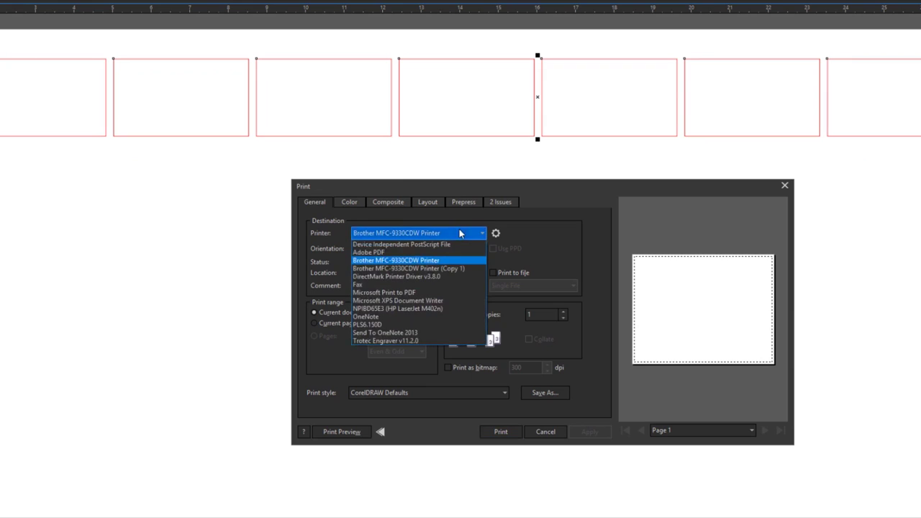
click(435, 340)
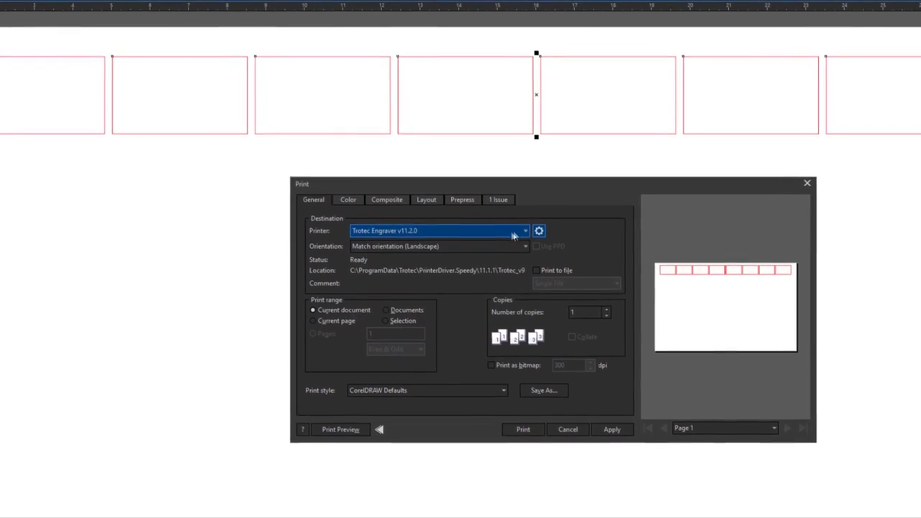
click(510, 177)
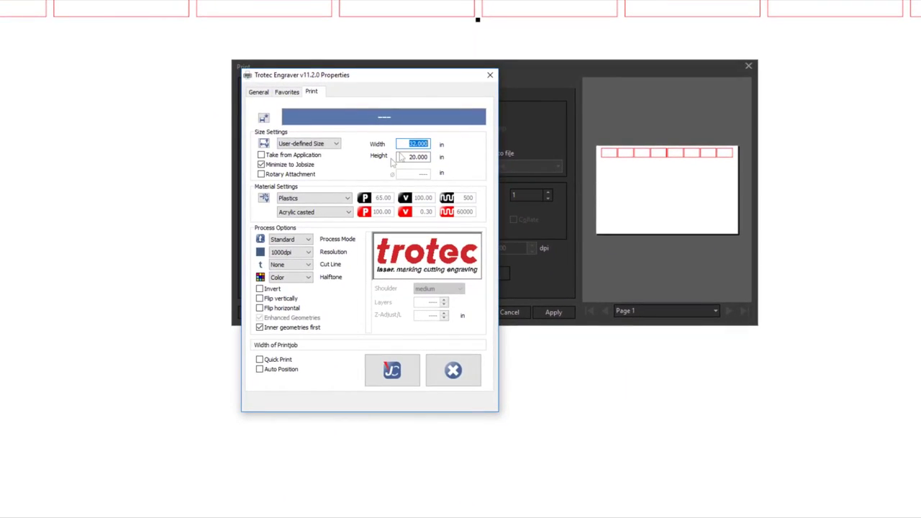
Step: Choose Paper, Paper tape as the engraver material and confirm the settings
click(331, 199)
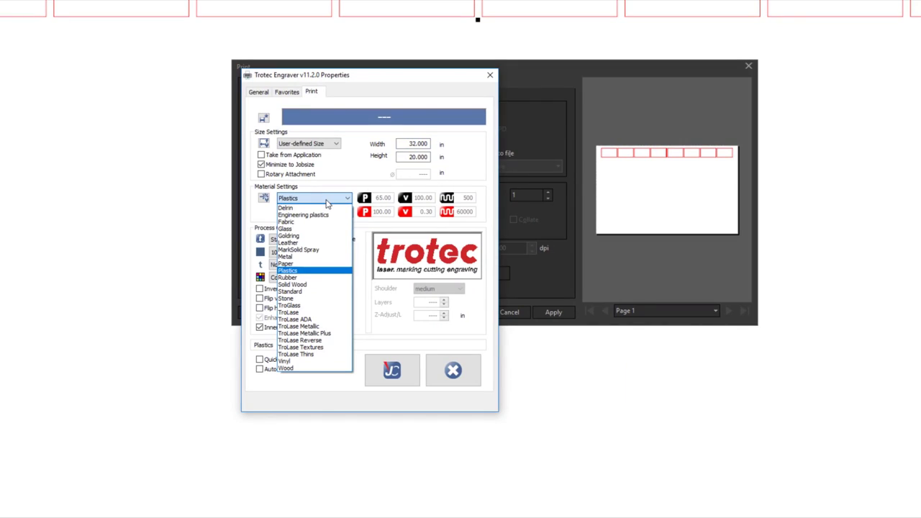
click(315, 265)
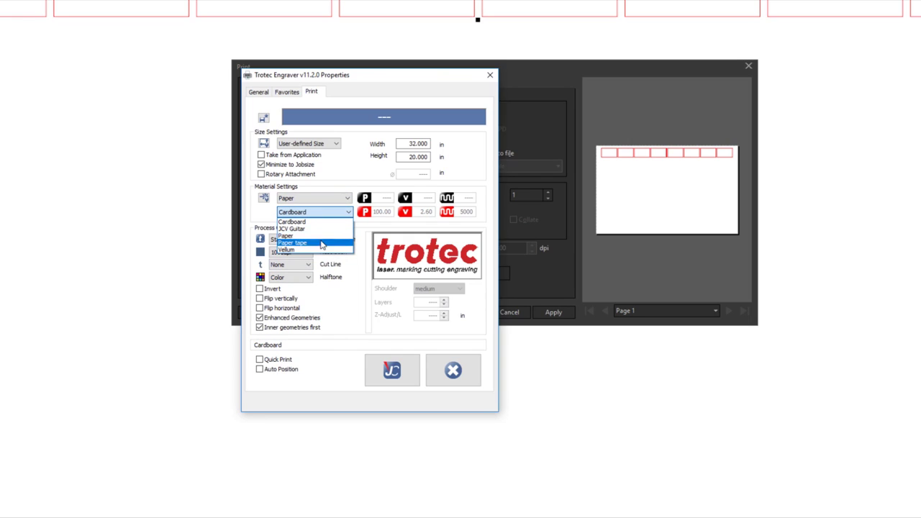
click(322, 243)
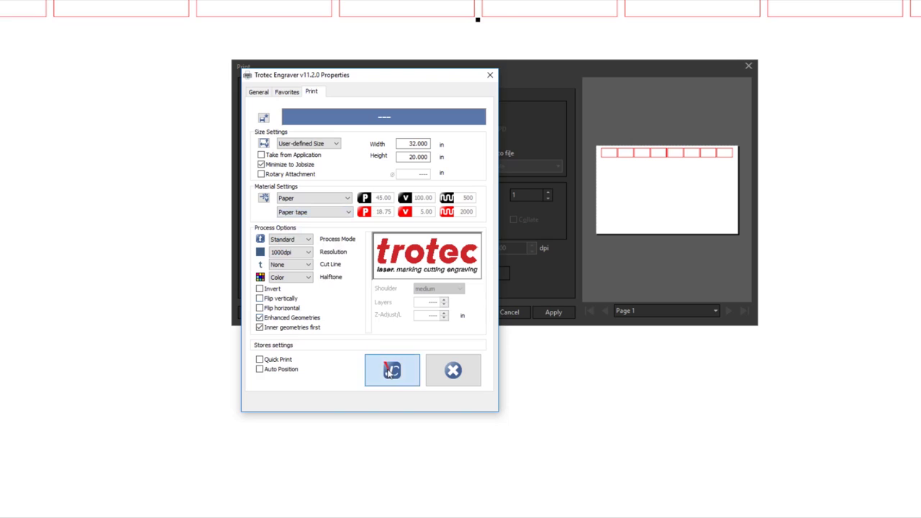
click(391, 371)
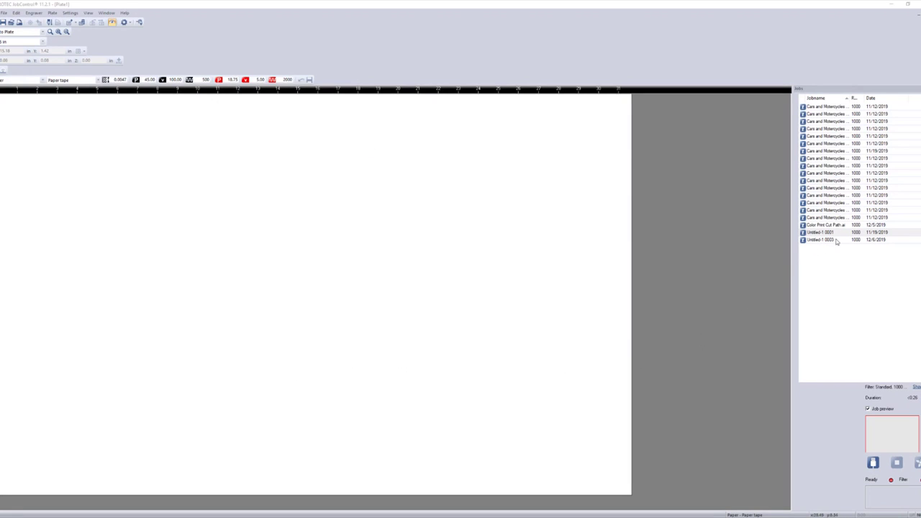
Step: Place the Untitled-1 0003 job at the plate's top-left corner
drag(824, 240, 34, 123)
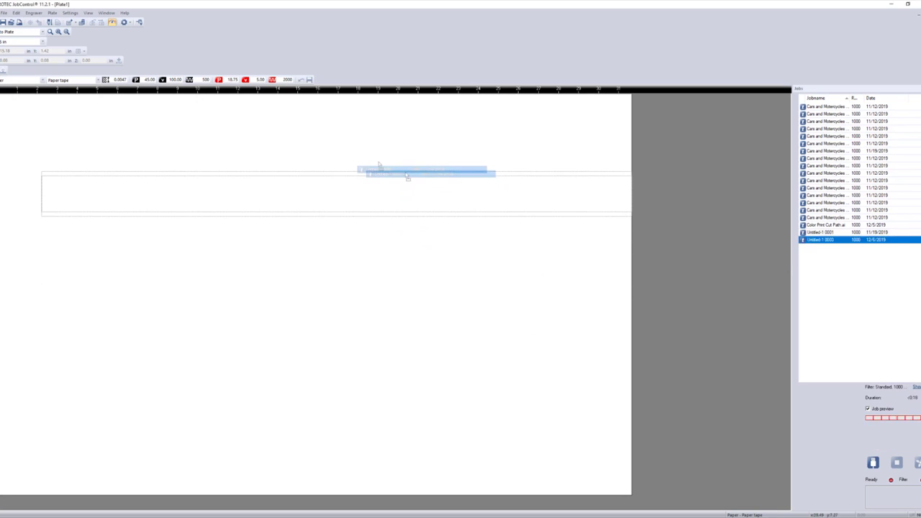
mouse_move(33, 121)
mouse_down()
mouse_move(5, 106)
mouse_move(15, 111)
mouse_up()
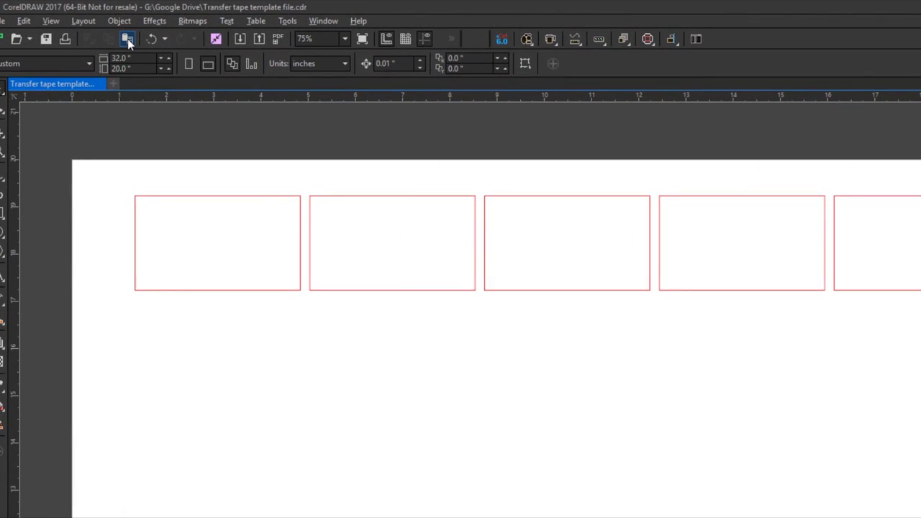
Step: Paste the Trotec label into the first rectangle and duplicate it along the row
click(127, 39)
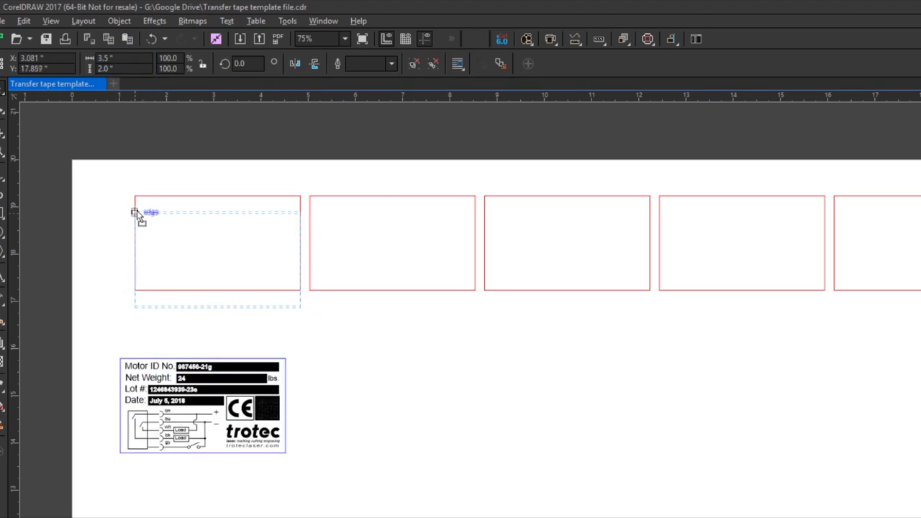
drag(136, 199, 134, 196)
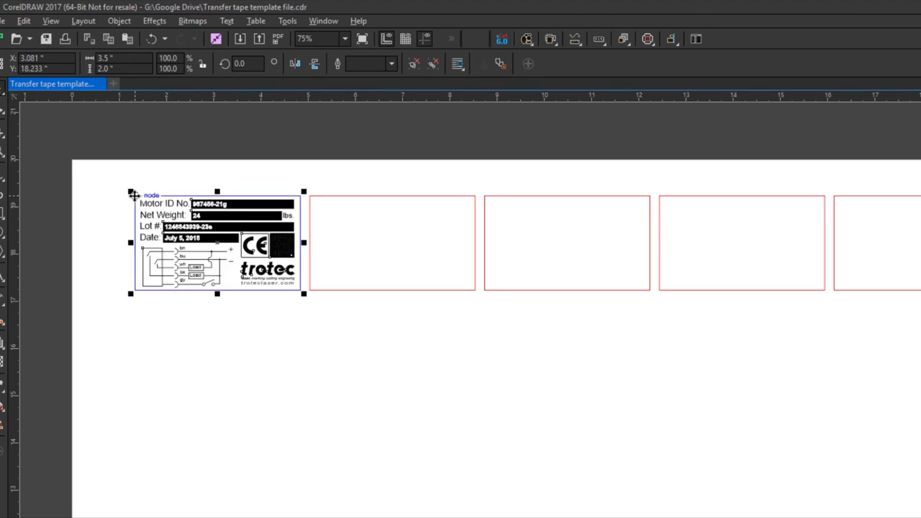
key(ctrl+d)
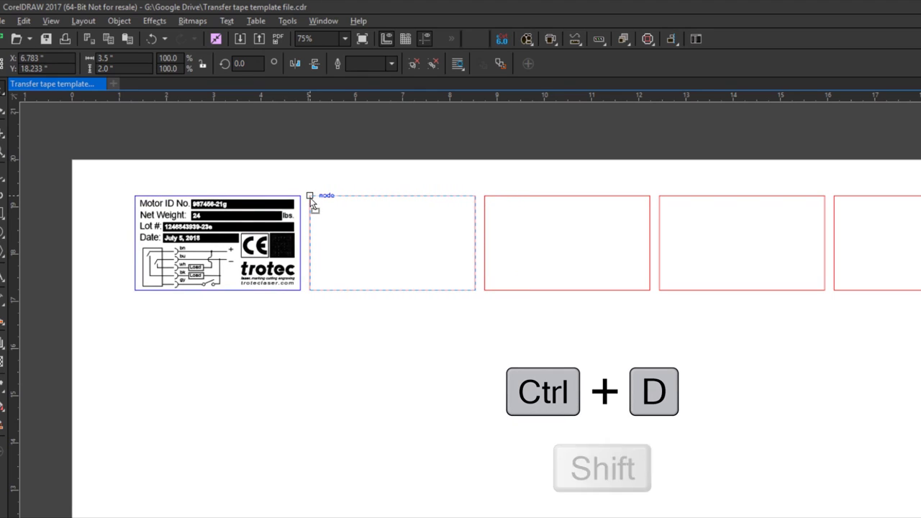
drag(320, 201, 312, 201)
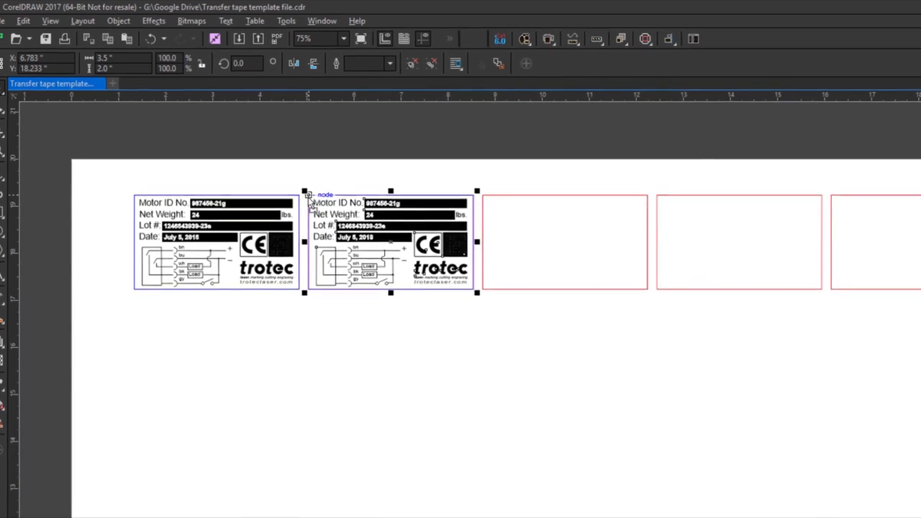
key(ctrl+d)
key(ctrl+d)
key(ctrl+d)
key(ctrl+d)
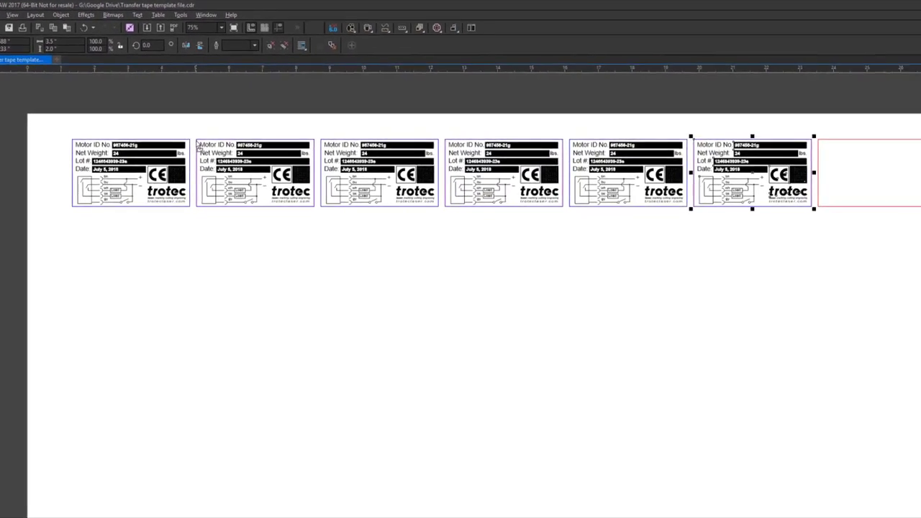
key(ctrl+d)
key(ctrl+d)
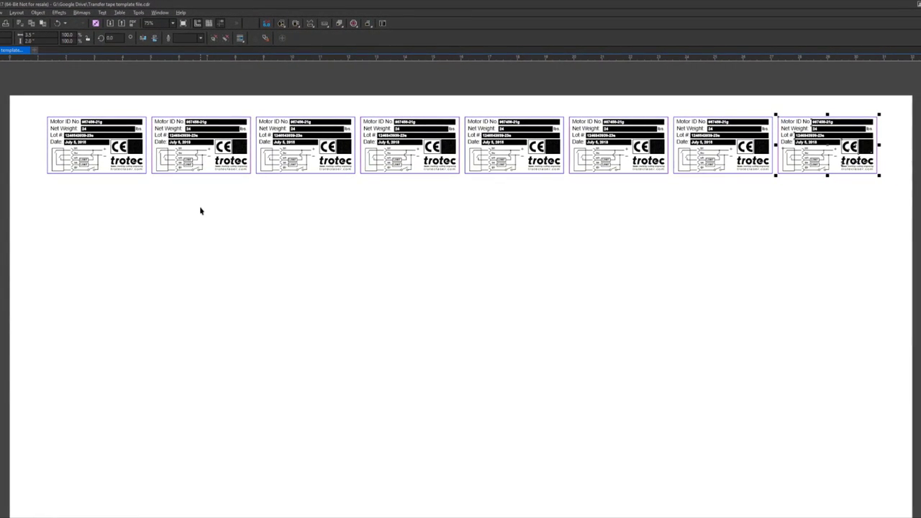